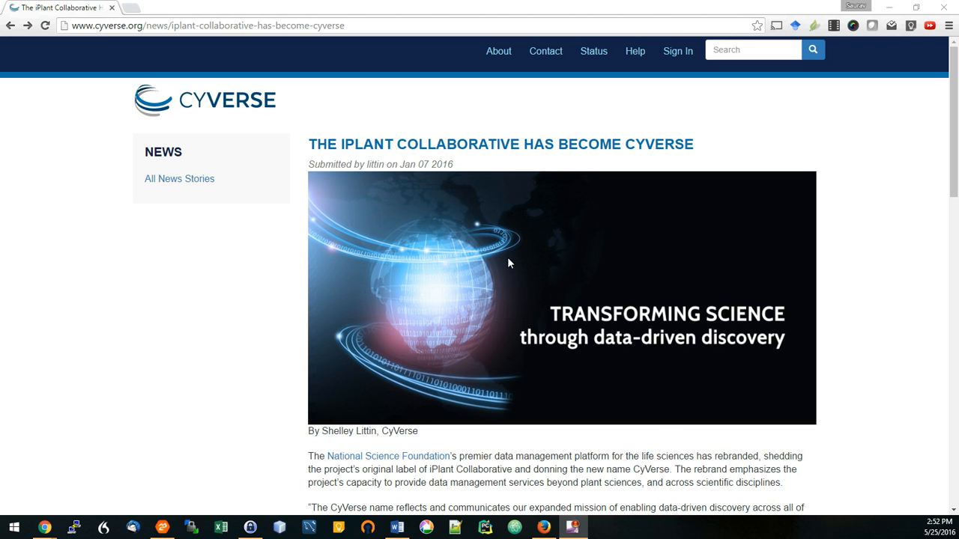
pyautogui.click(286, 30)
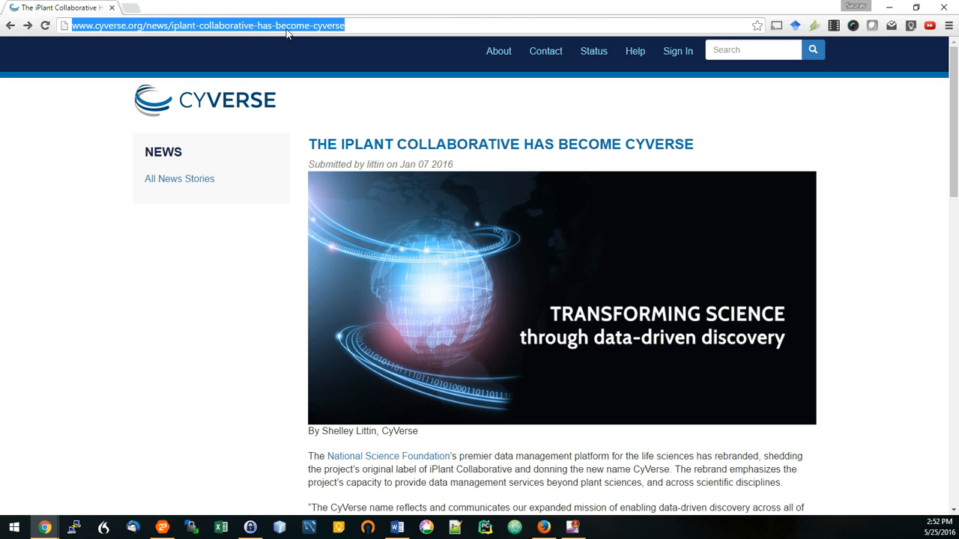
pyautogui.write('https://de.iplantcollaborative.org/de')
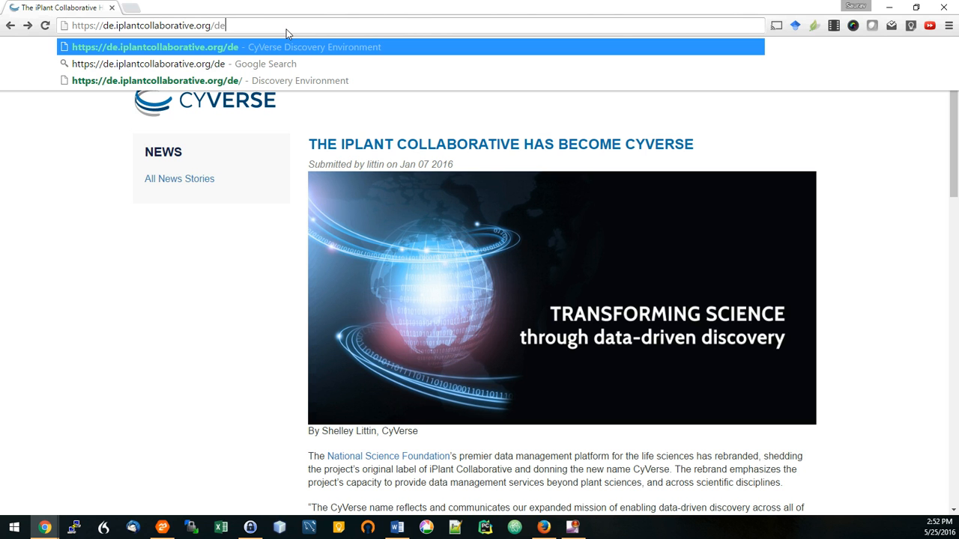
pyautogui.press('Return')
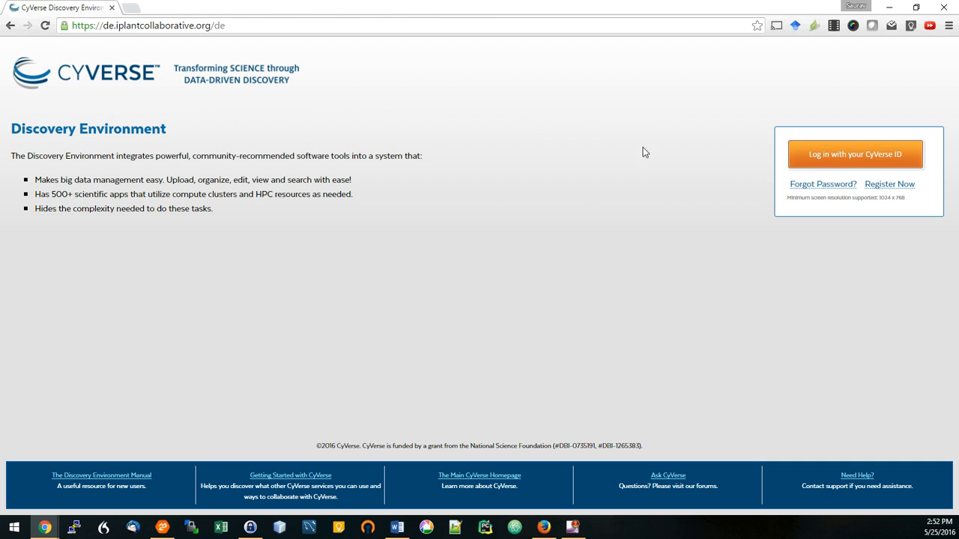
# - Follow the registration link through the relocated user portal to the new-user form and examine its sections
pyautogui.click(905, 189)
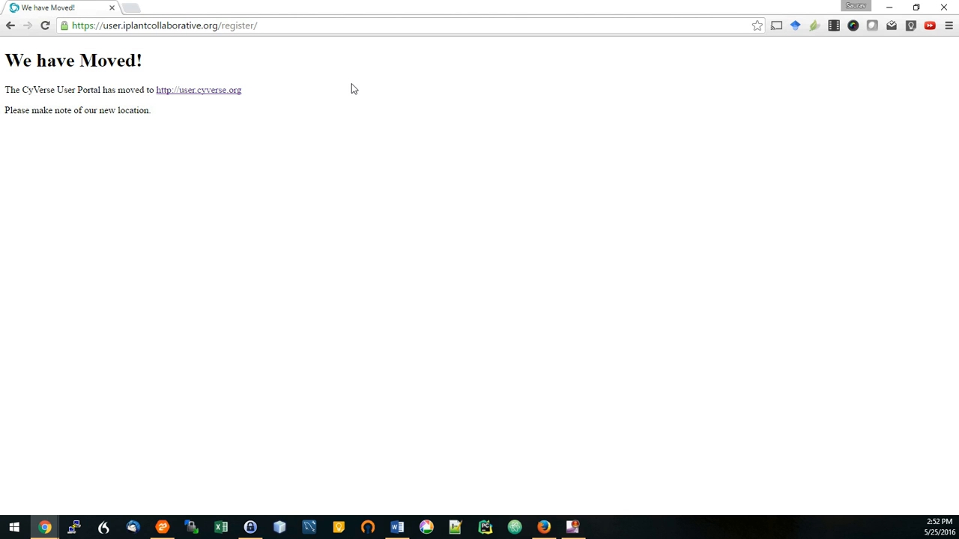
pyautogui.click(196, 94)
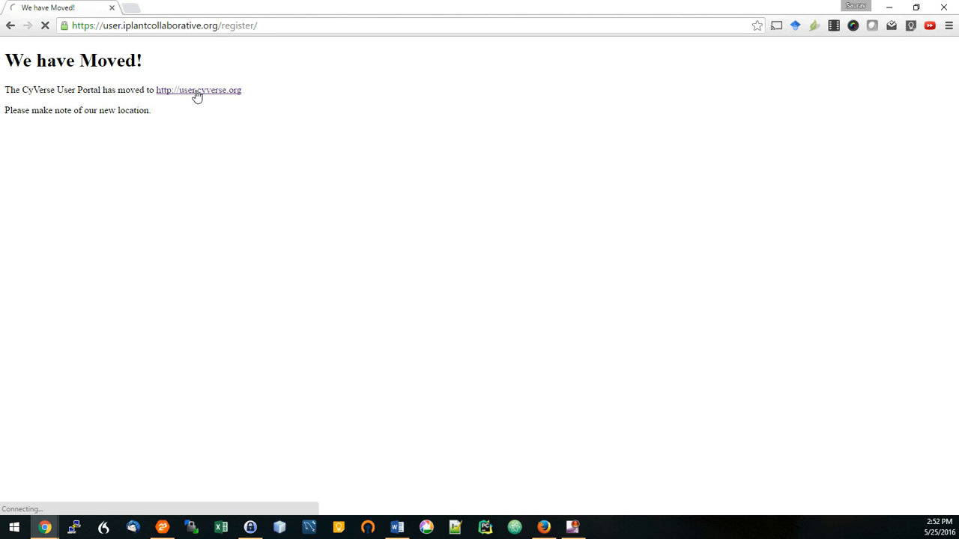
pyautogui.click(239, 229)
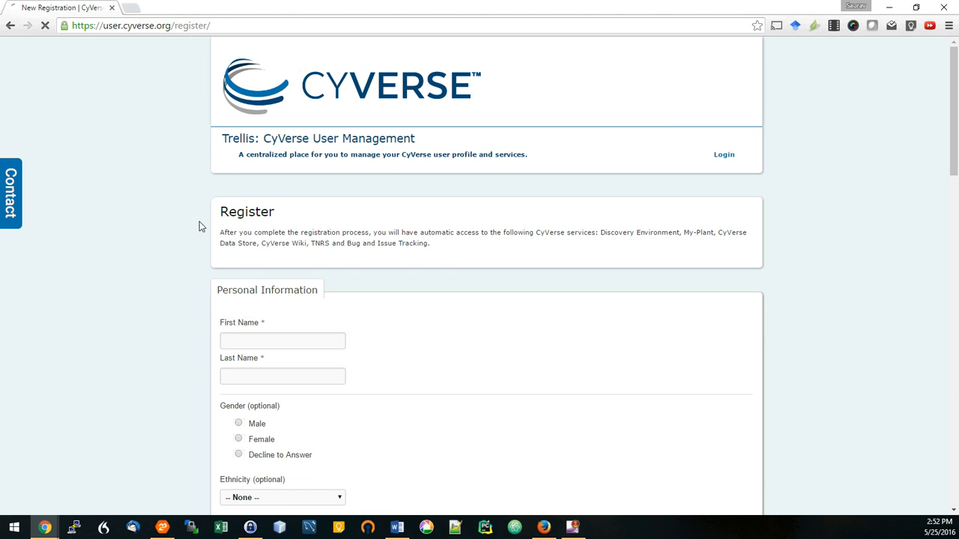
pyautogui.scroll(-10, 262, 228)
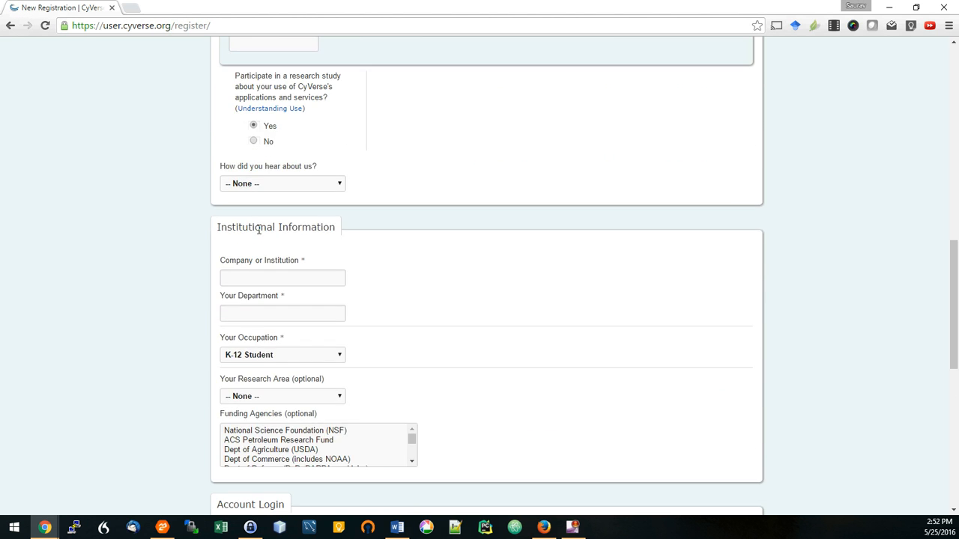
pyautogui.scroll(10, 258, 230)
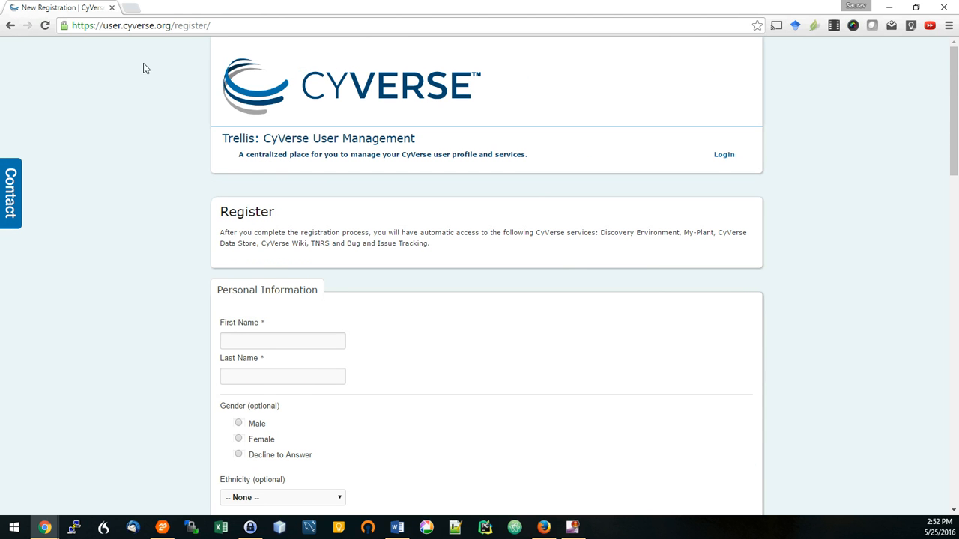
# - Return to the Discovery Environment start page and log in with the CyVerse ID
pyautogui.click(11, 26)
pyautogui.click(11, 26)
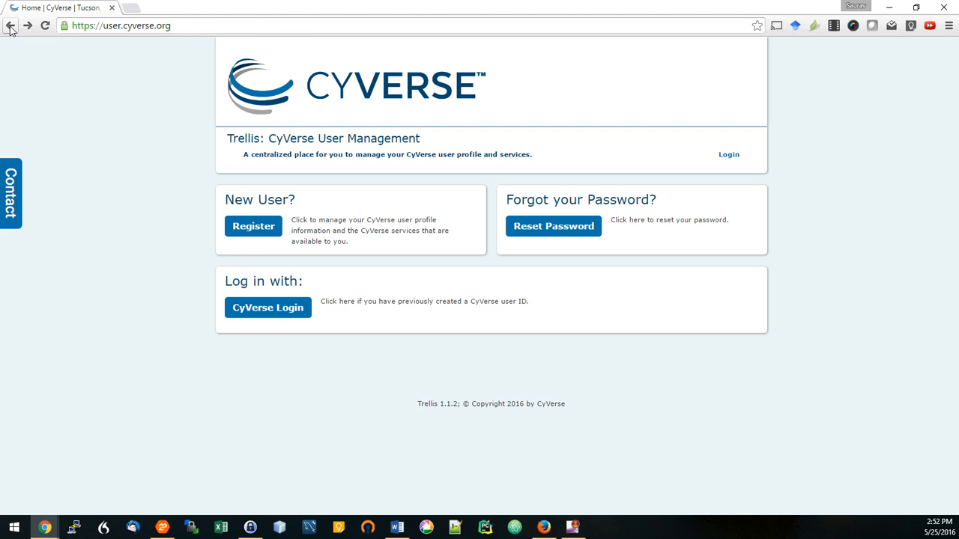
pyautogui.click(10, 26)
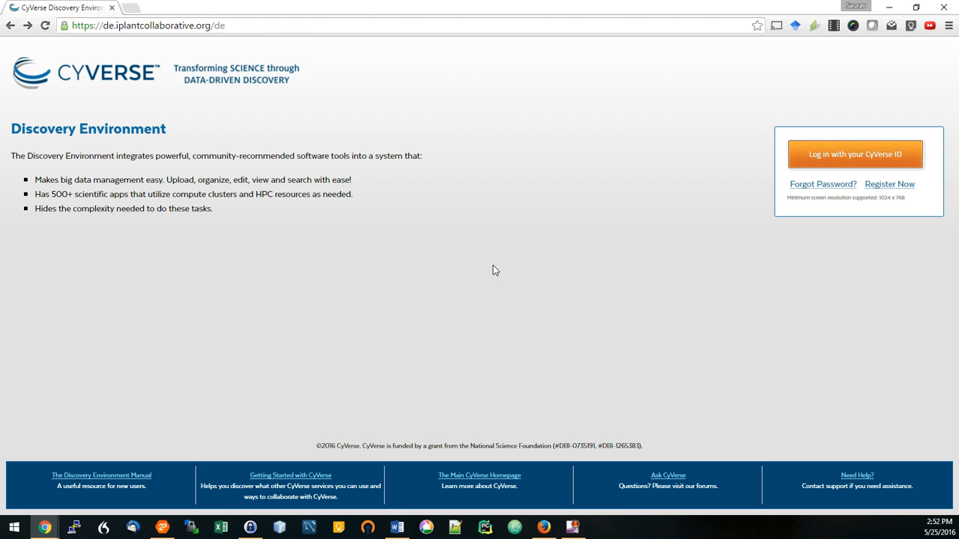
pyautogui.click(854, 159)
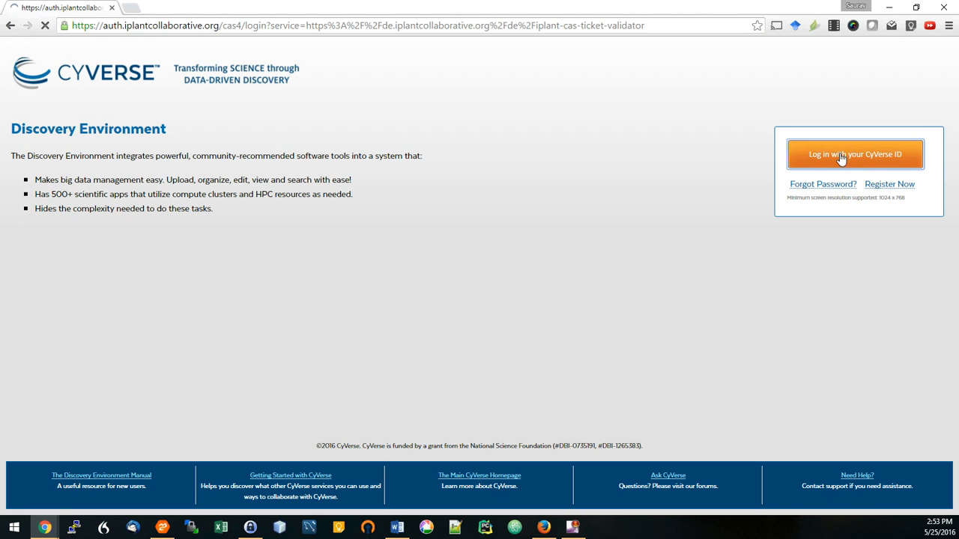
pyautogui.click(38, 274)
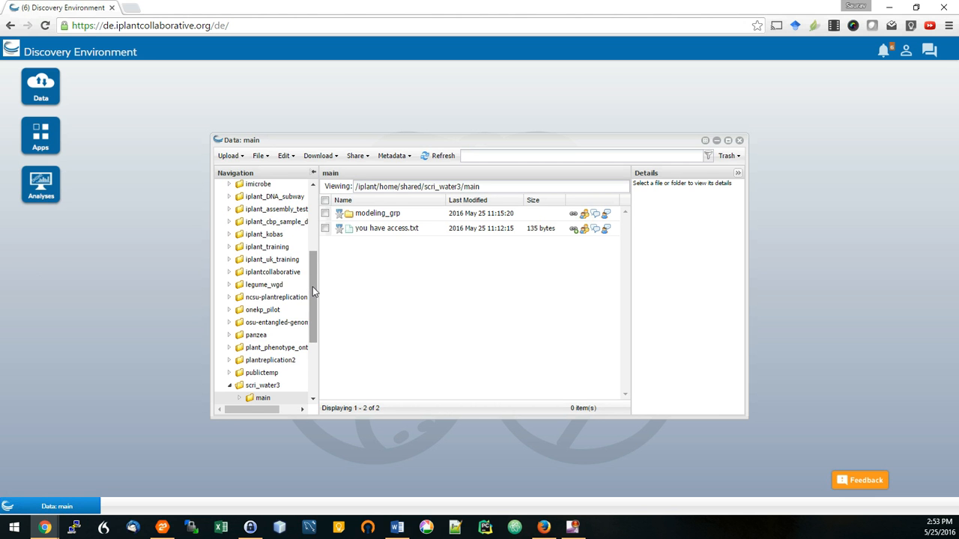
# - Collapse the Community Data folder in the navigation tree and close the Data window
pyautogui.scroll(3, 313, 291)
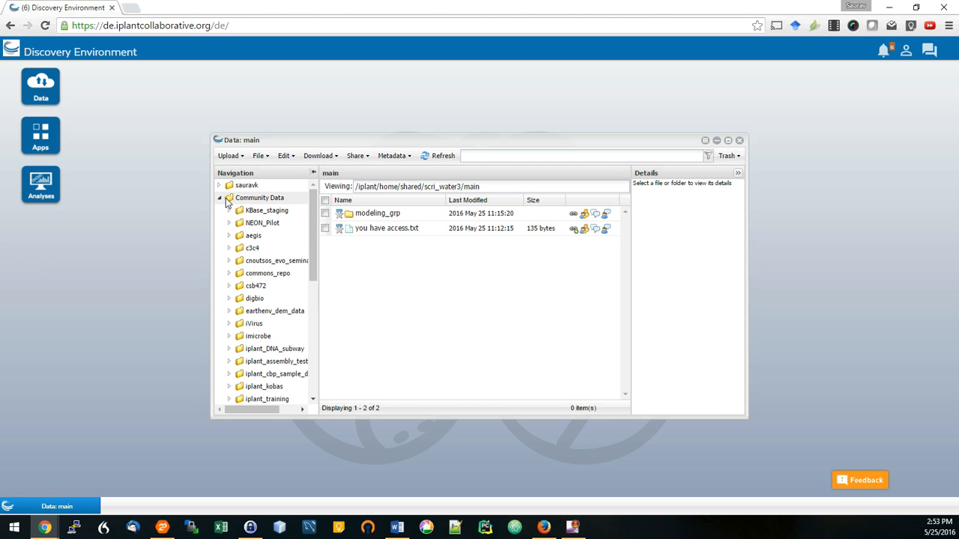
pyautogui.click(220, 198)
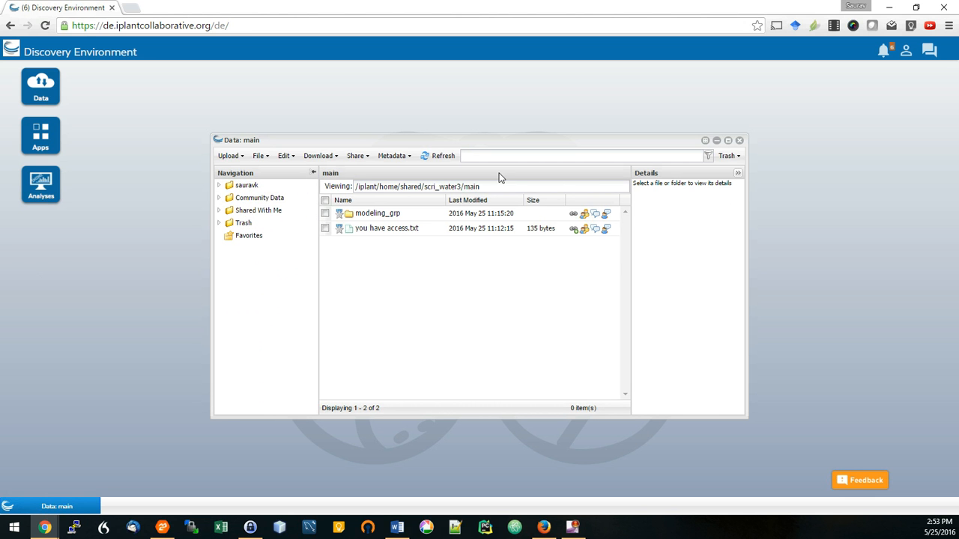
pyautogui.click(738, 141)
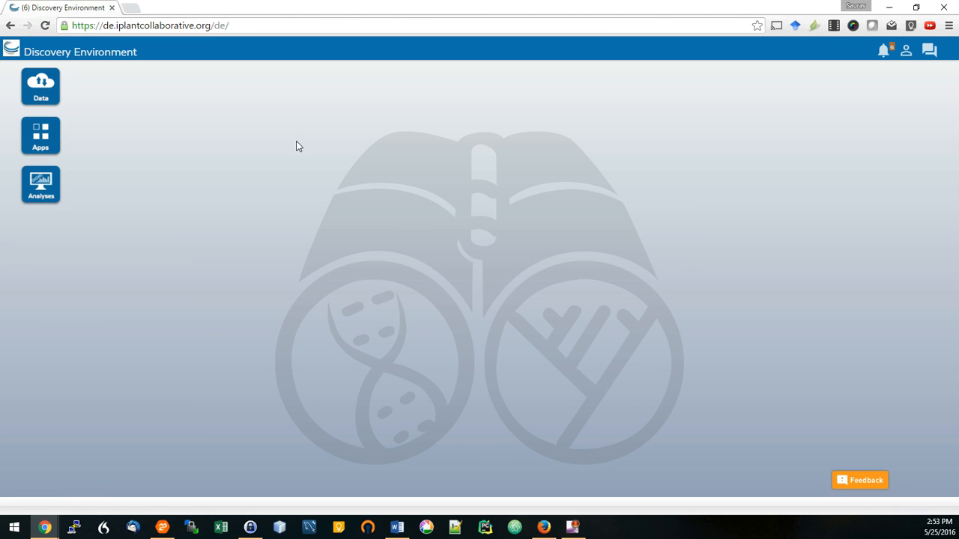
# - Open the Data window and display the contents of the personal home folder
pyautogui.click(46, 84)
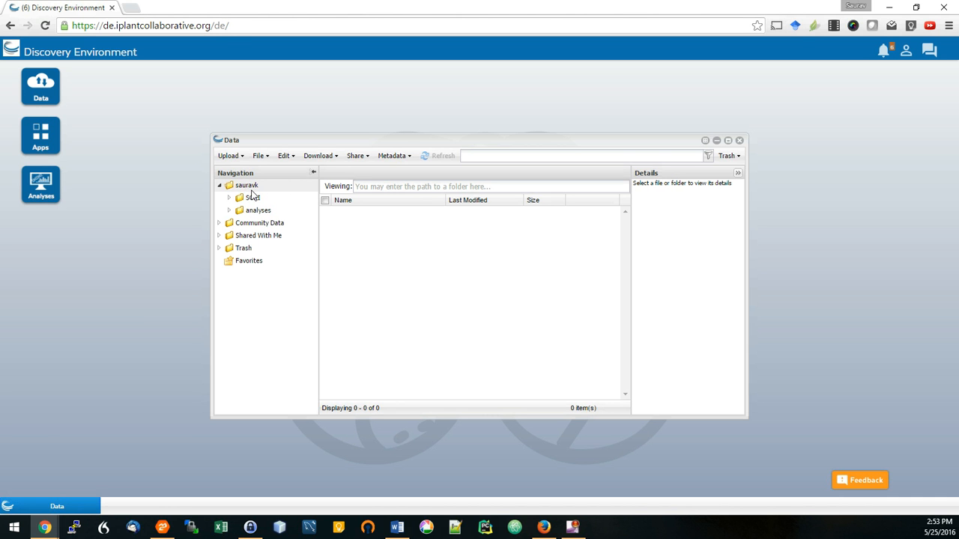
pyautogui.click(252, 188)
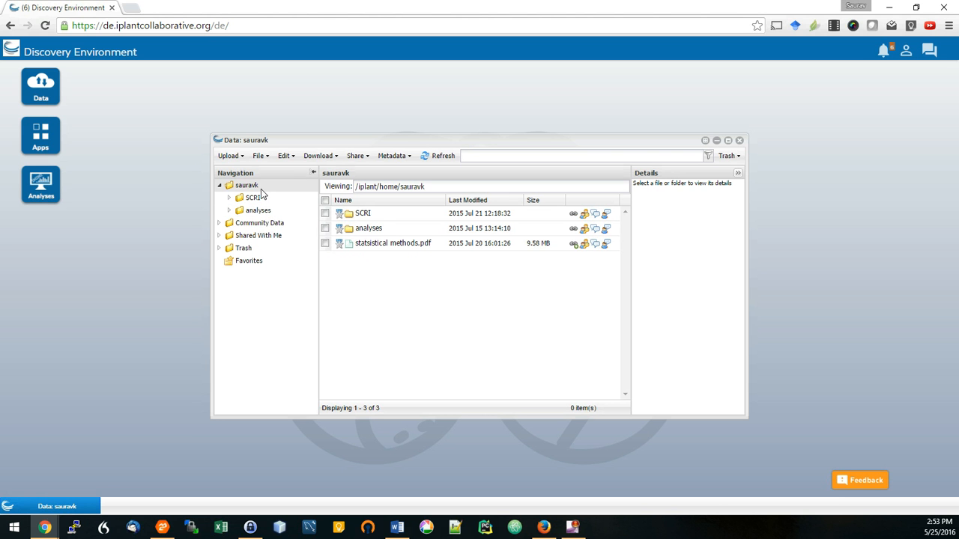
# - Expand Community Data and open the main folder inside scri_water3
pyautogui.click(220, 223)
pyautogui.scroll(-5, 299, 278)
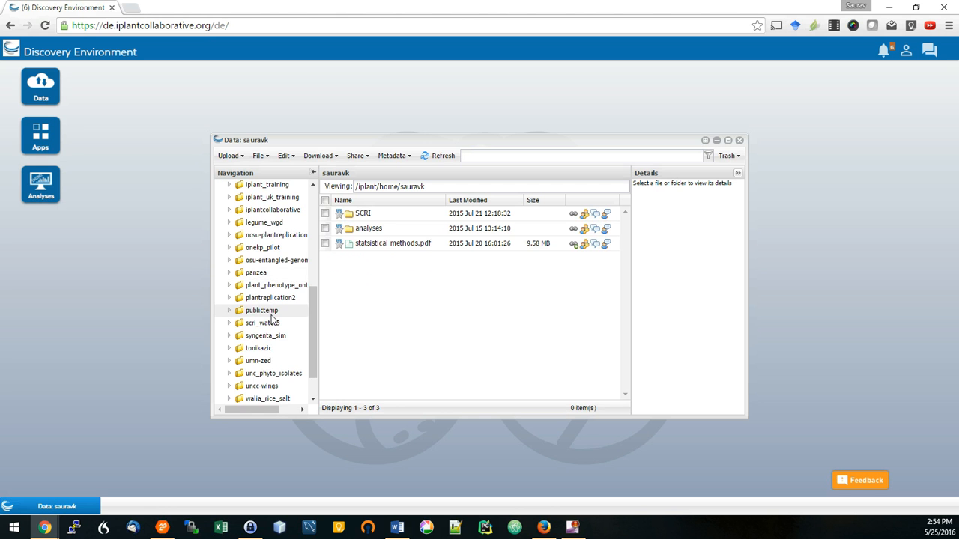
pyautogui.scroll(-2, 273, 320)
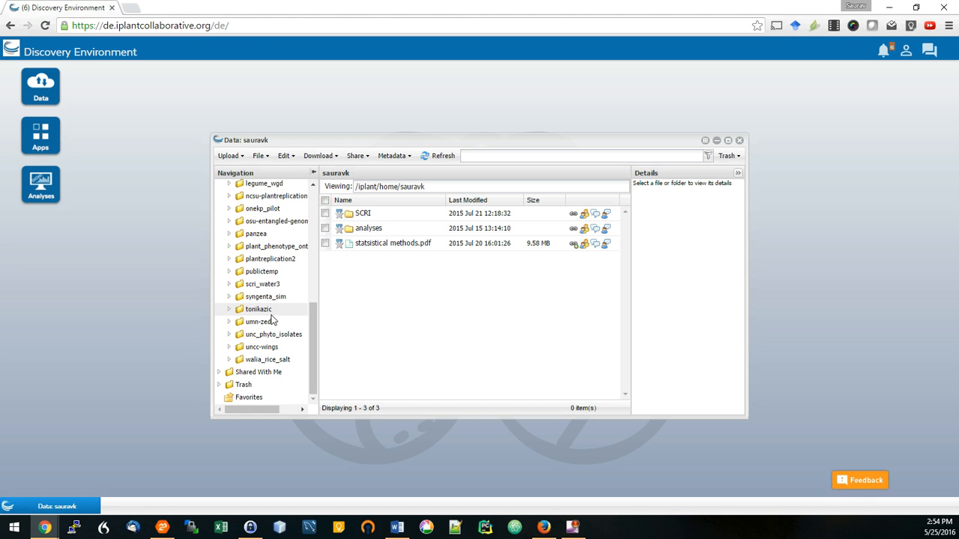
pyautogui.click(264, 286)
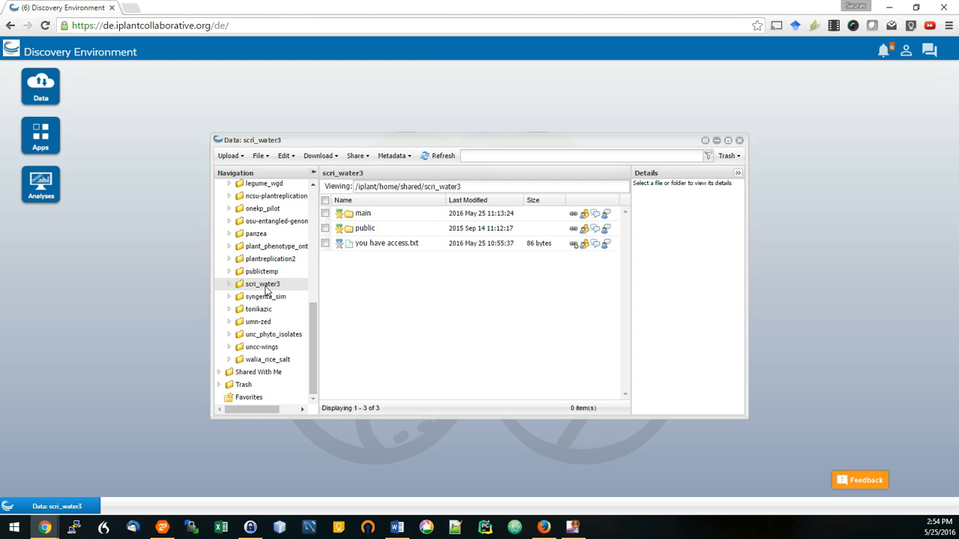
pyautogui.click(364, 215)
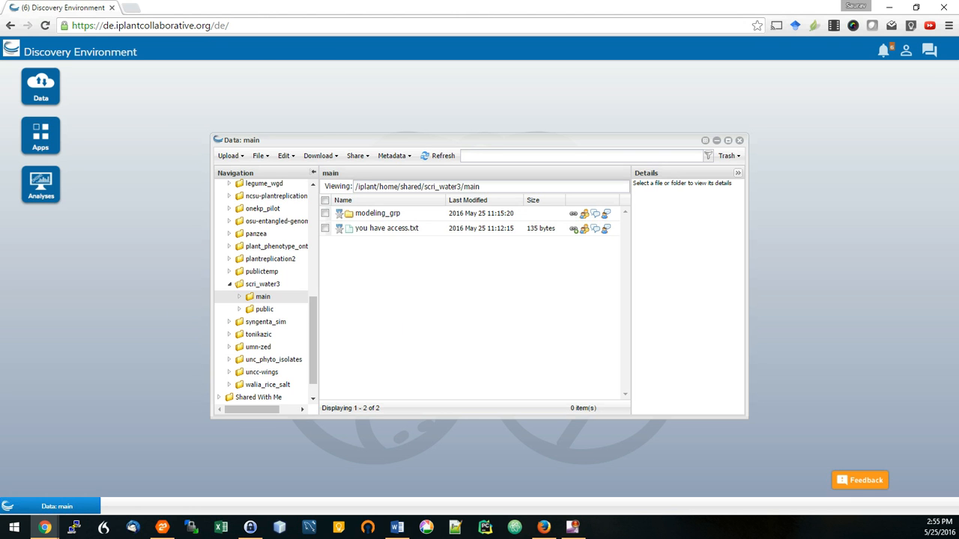
# - Switch to the Firefox window and view scri_water3 and its main folder there, then move that window out of the way
pyautogui.hotkey('alt', 'Tab')
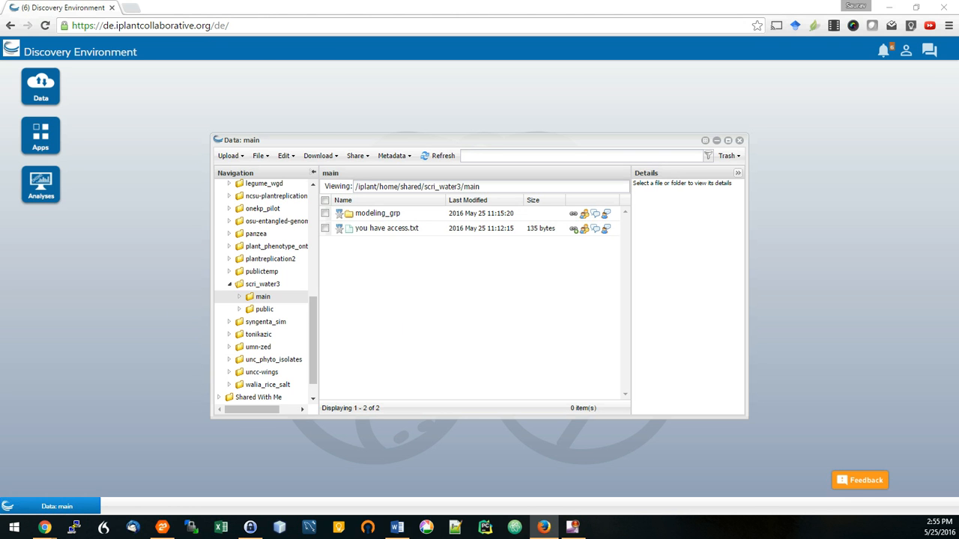
pyautogui.moveTo(0, 176); pyautogui.dragTo(468, 32)
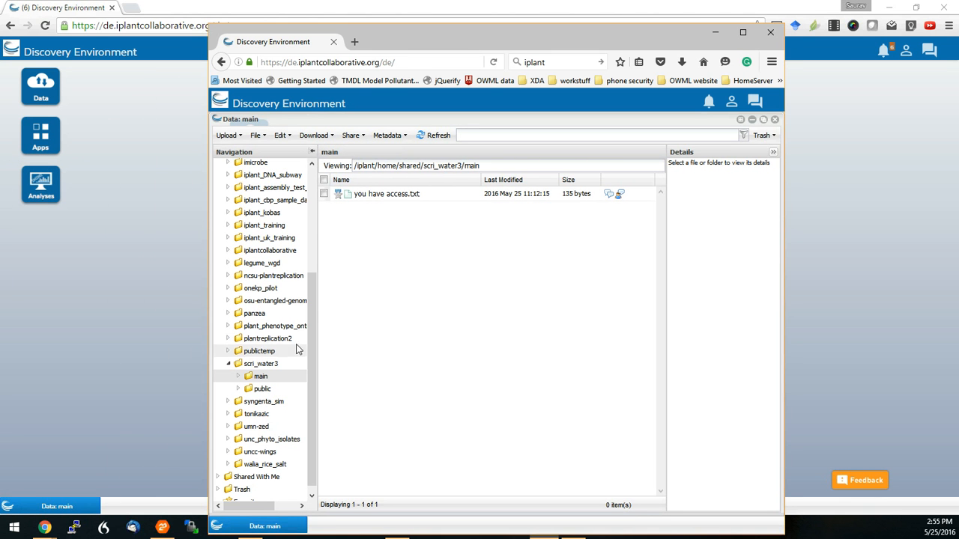
pyautogui.click(266, 366)
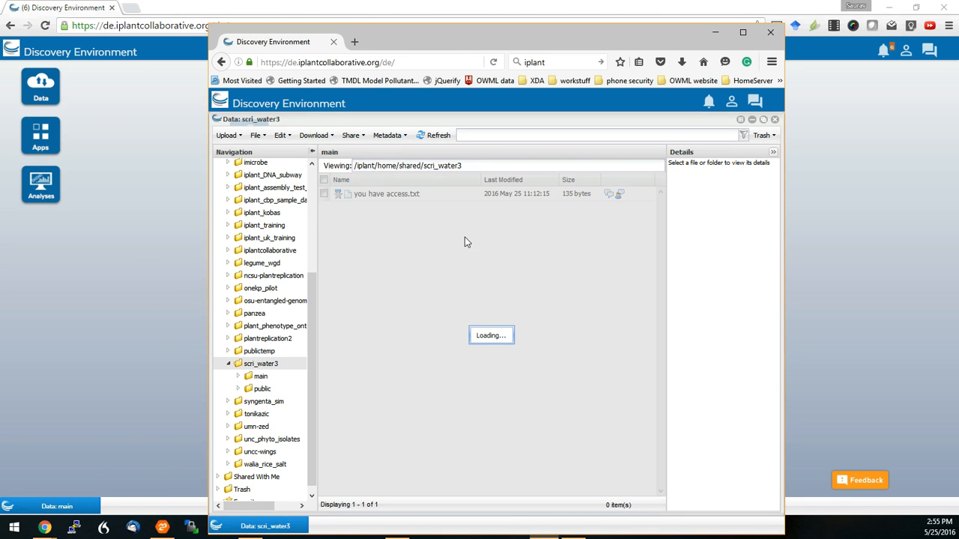
pyautogui.moveTo(455, 41); pyautogui.dragTo(553, 32)
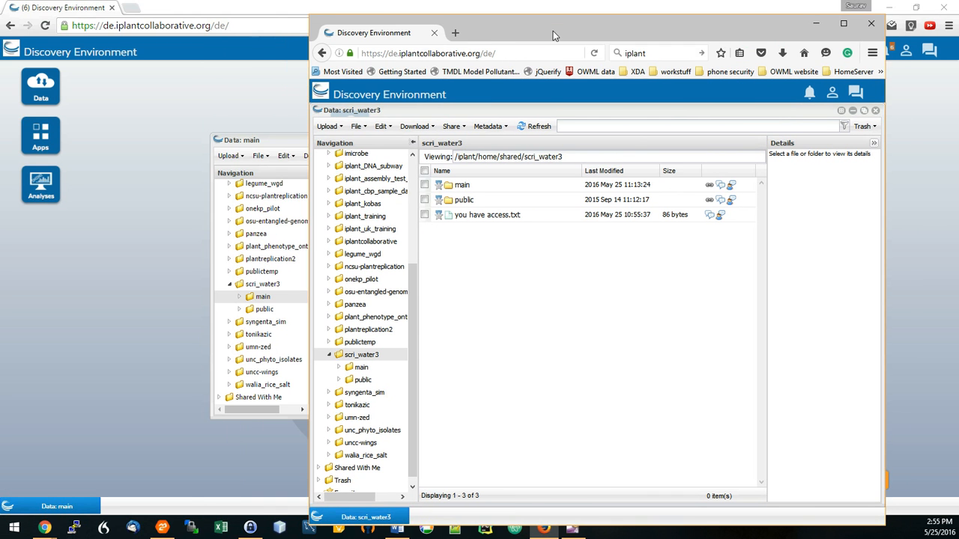
pyautogui.doubleClick(460, 186)
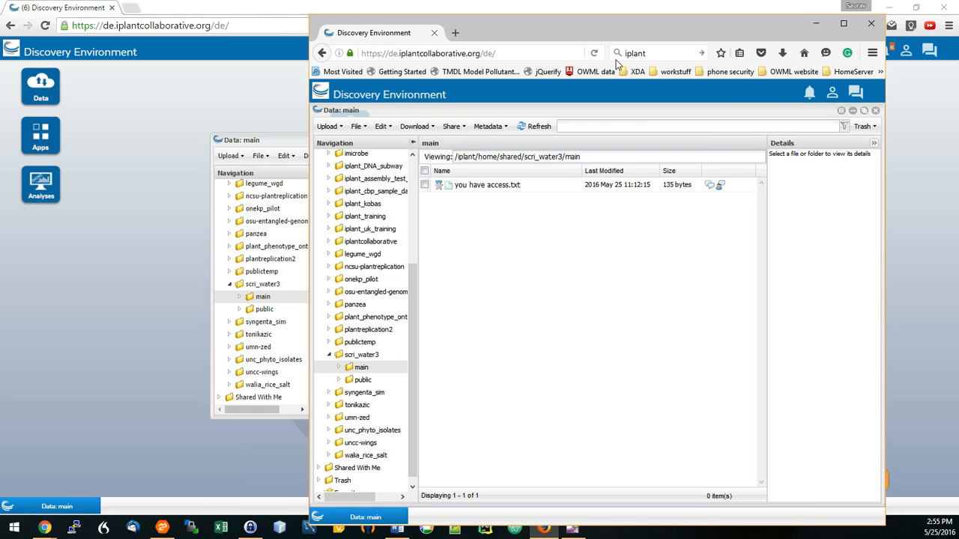
pyautogui.moveTo(608, 33); pyautogui.dragTo(0, 144)
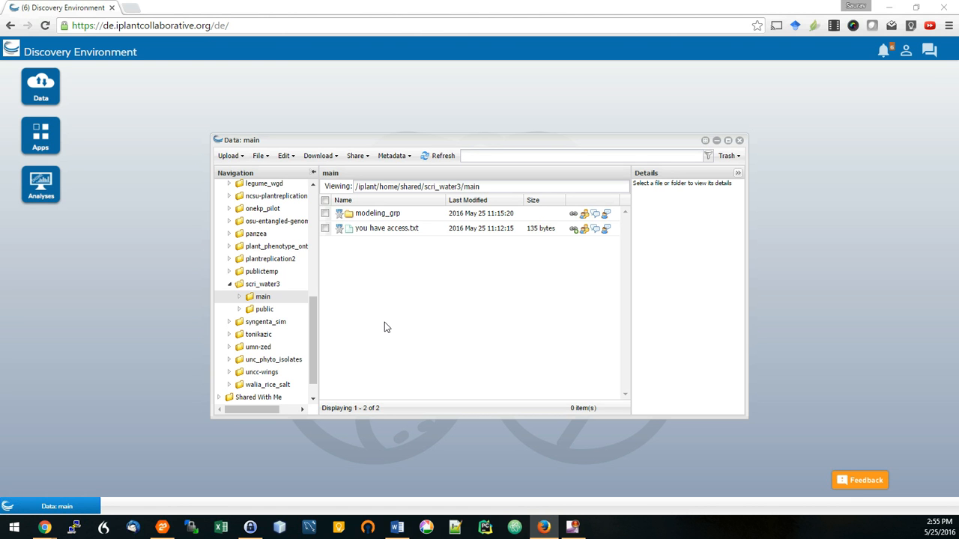
# - Move the Data window up, make it taller, and open the sharing settings of the modeling_grp folder
pyautogui.moveTo(455, 142); pyautogui.dragTo(458, 117)
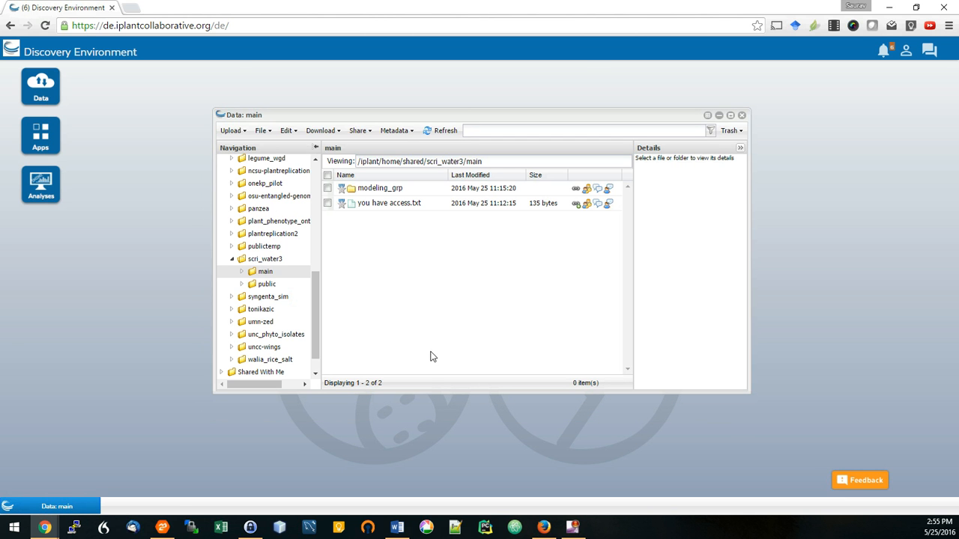
pyautogui.moveTo(413, 425); pyautogui.dragTo(405, 446)
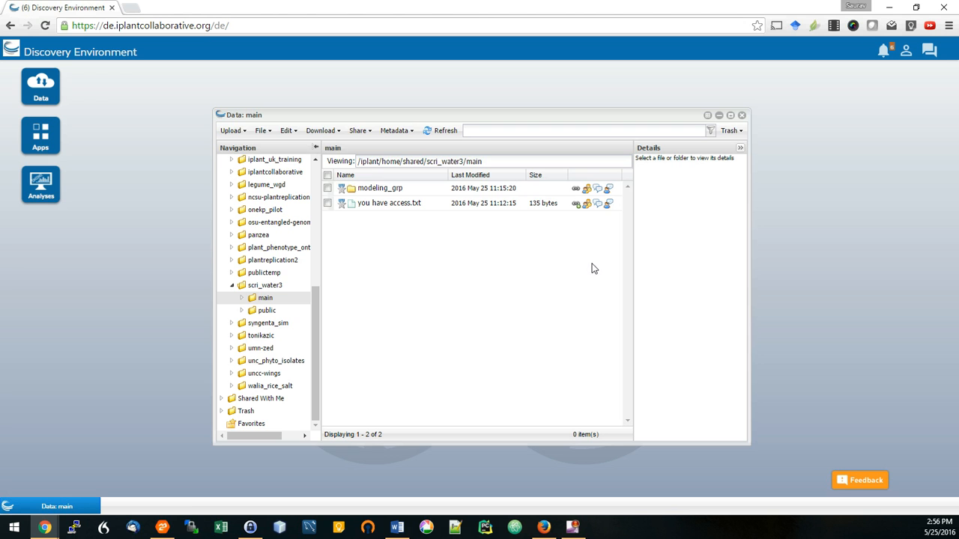
pyautogui.click(587, 189)
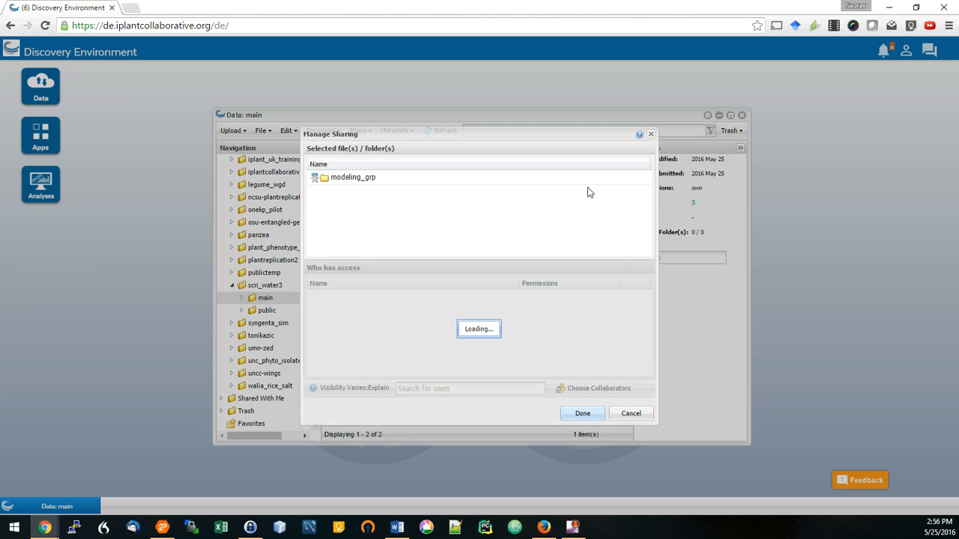
pyautogui.moveTo(555, 134); pyautogui.dragTo(385, 148)
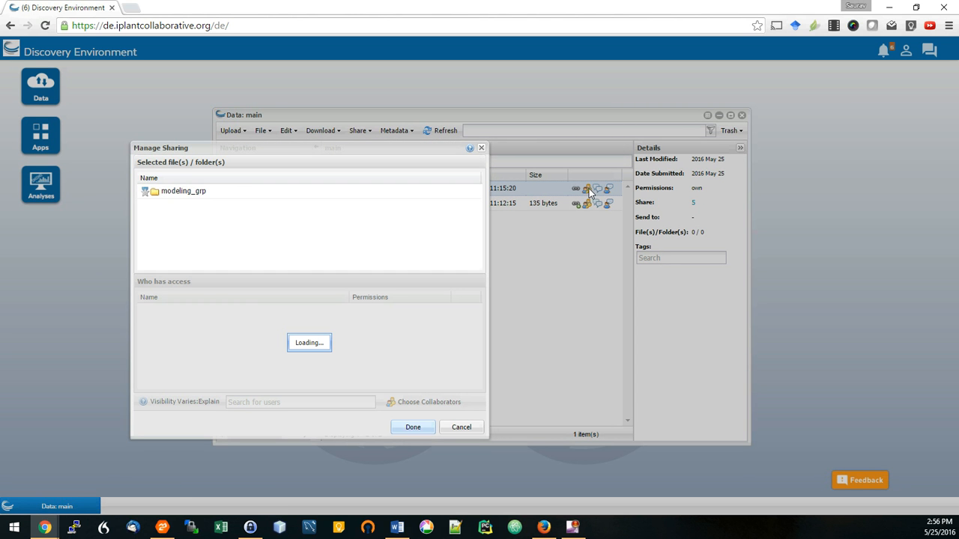
pyautogui.moveTo(358, 148); pyautogui.dragTo(430, 142)
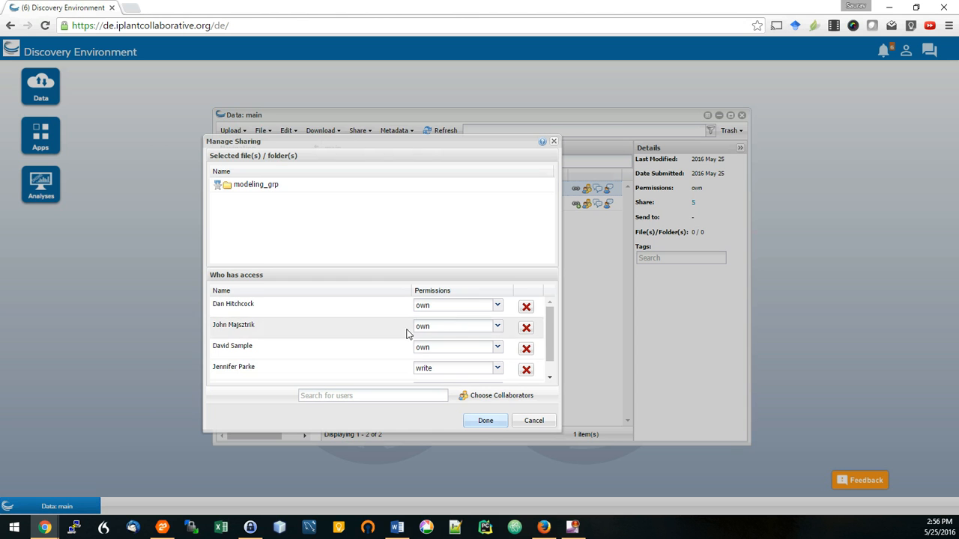
# - Search for a user by first name in the modeling_grp sharing settings and dismiss the suggestions
pyautogui.click(377, 396)
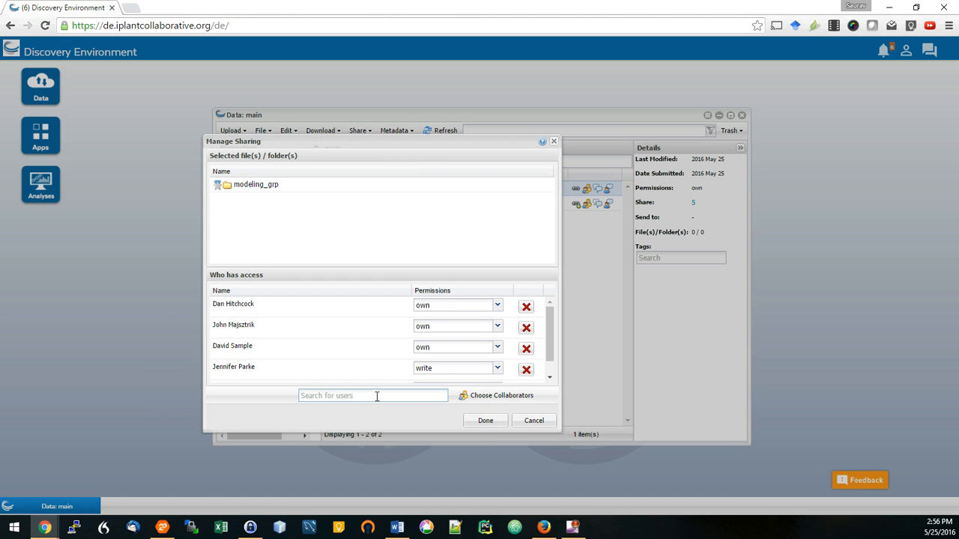
pyautogui.write('Saurav')
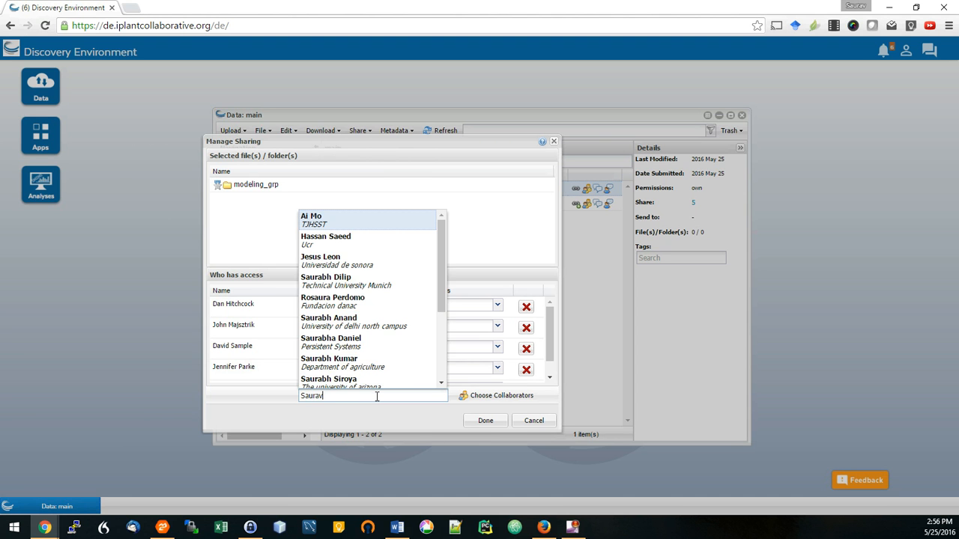
pyautogui.click(243, 412)
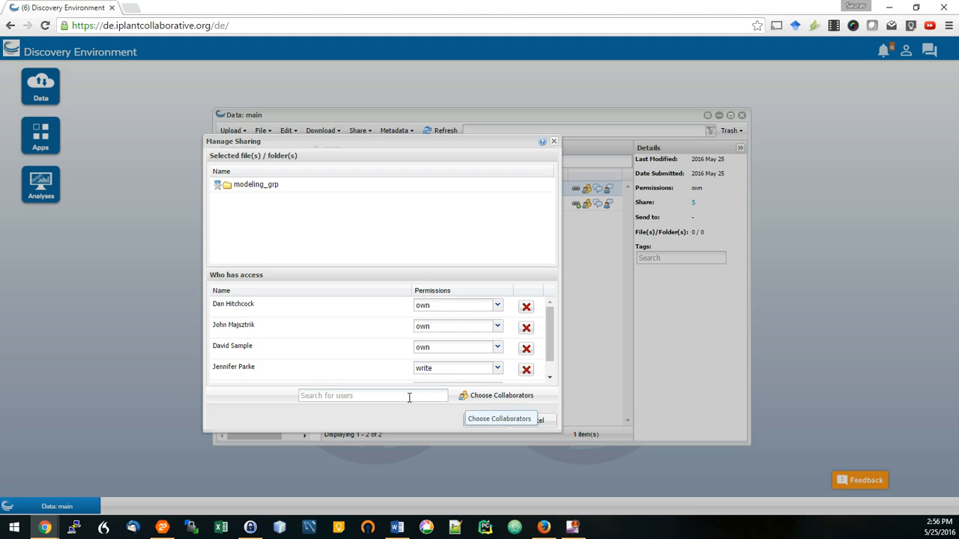
# - Look at the permission levels available for the first collaborator on modeling_grp, close its sharing settings, and view the folder's comments
pyautogui.click(498, 307)
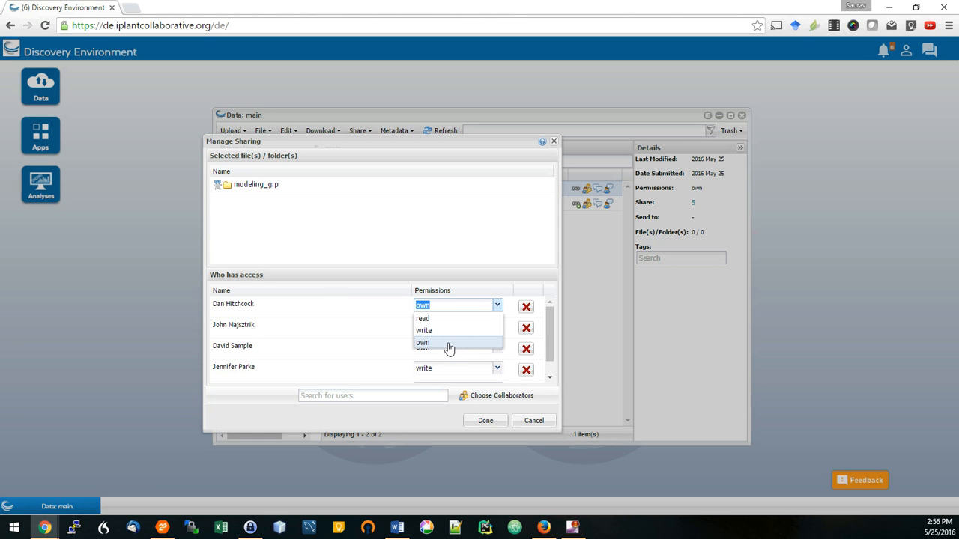
pyautogui.click(550, 330)
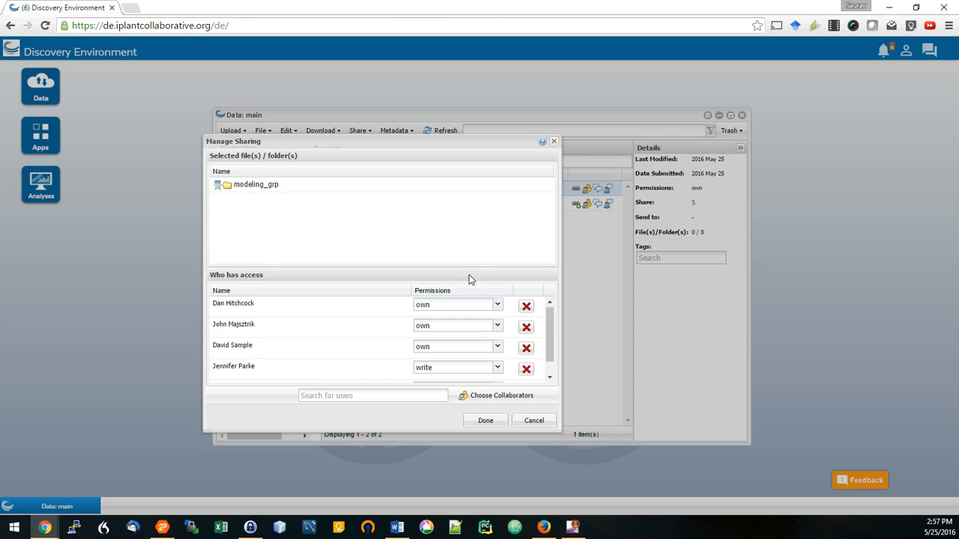
pyautogui.click(554, 141)
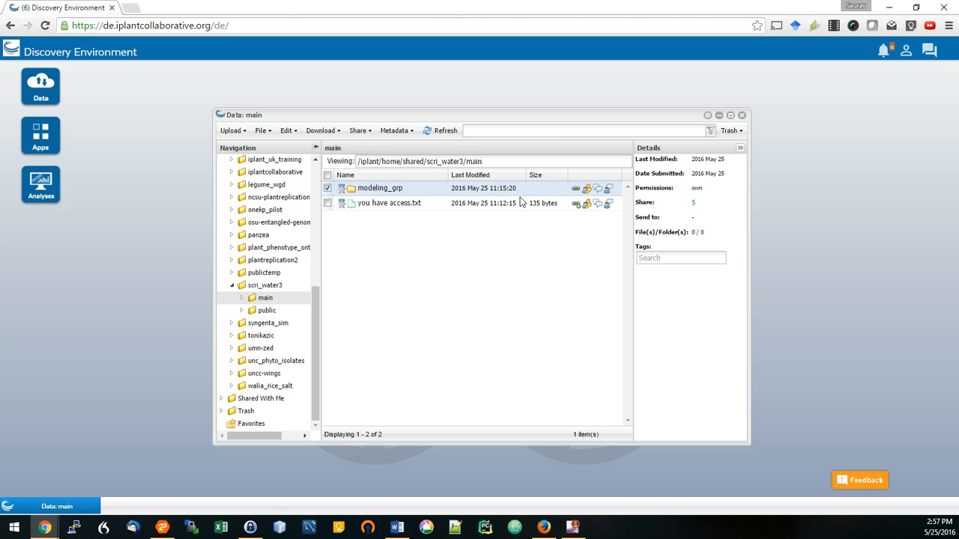
pyautogui.click(609, 191)
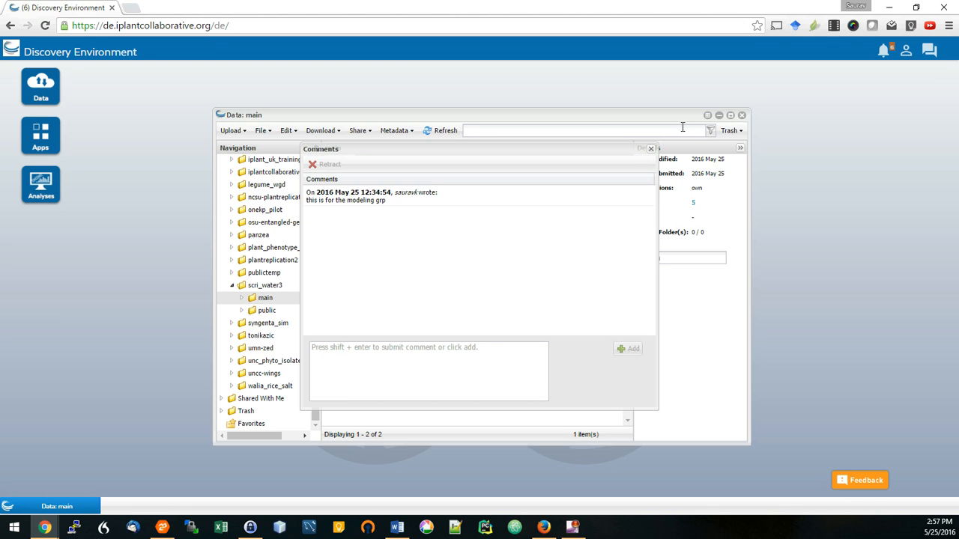
pyautogui.click(651, 148)
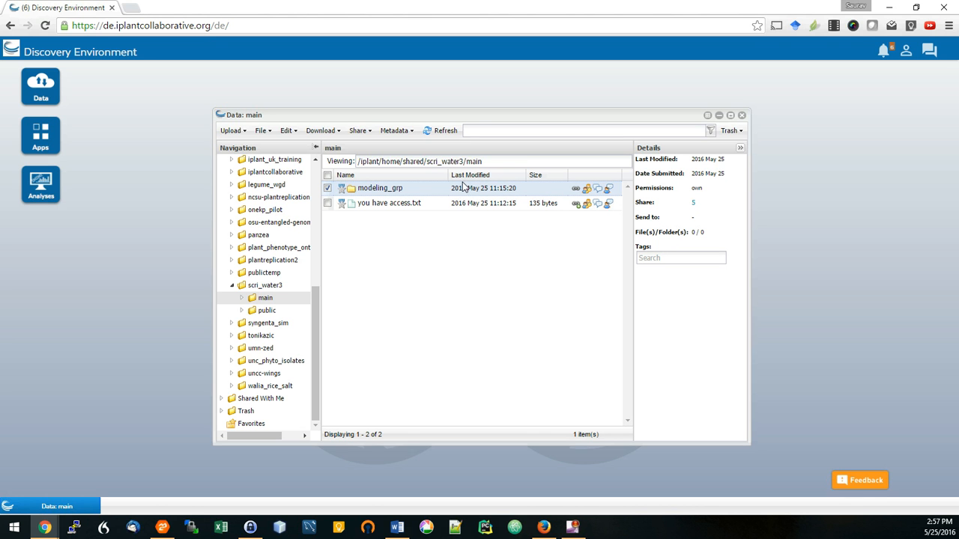
# - Shift the Data window slightly upward and look through the upload options available for the main folder
pyautogui.moveTo(262, 118); pyautogui.dragTo(254, 102)
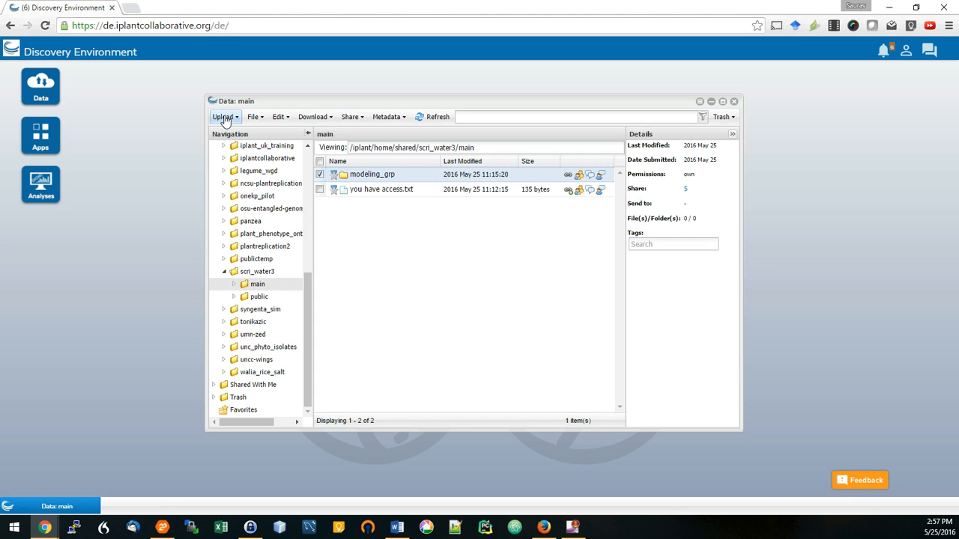
pyautogui.click(225, 119)
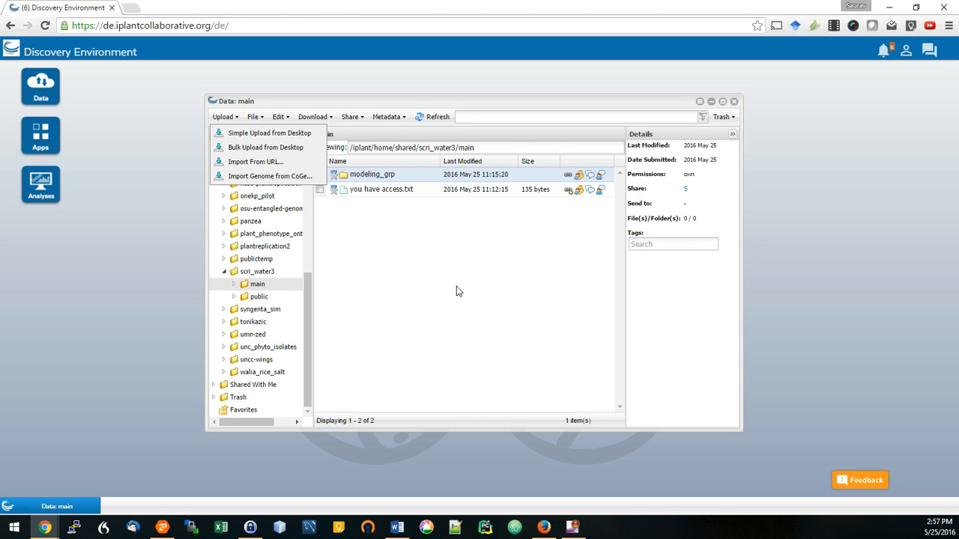
pyautogui.click(225, 118)
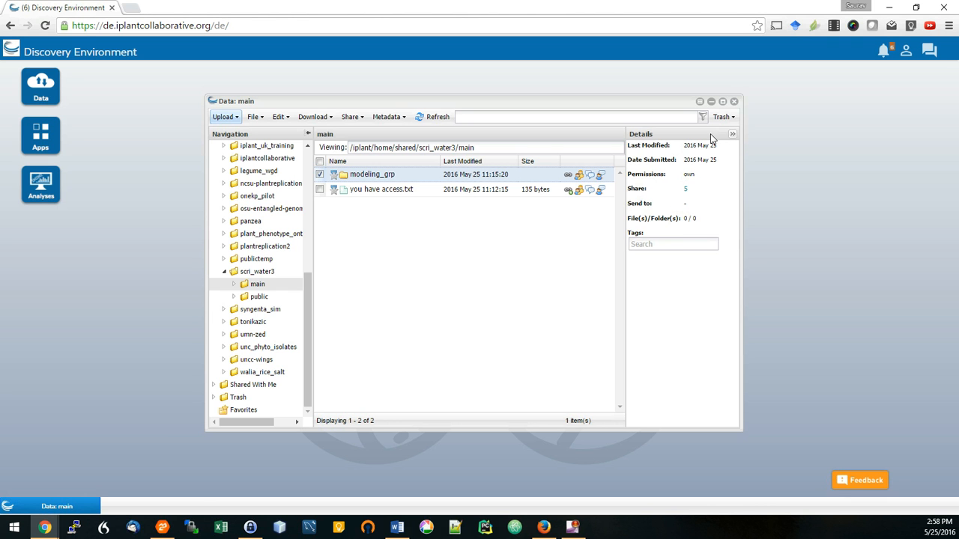
# - Open the file you have access.txt from the main folder and close its viewer
pyautogui.doubleClick(396, 190)
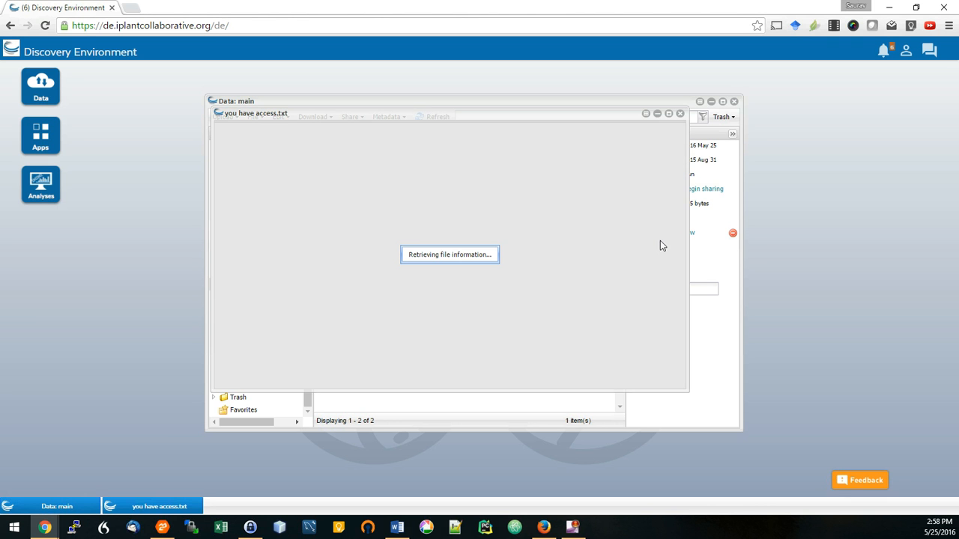
pyautogui.click(680, 114)
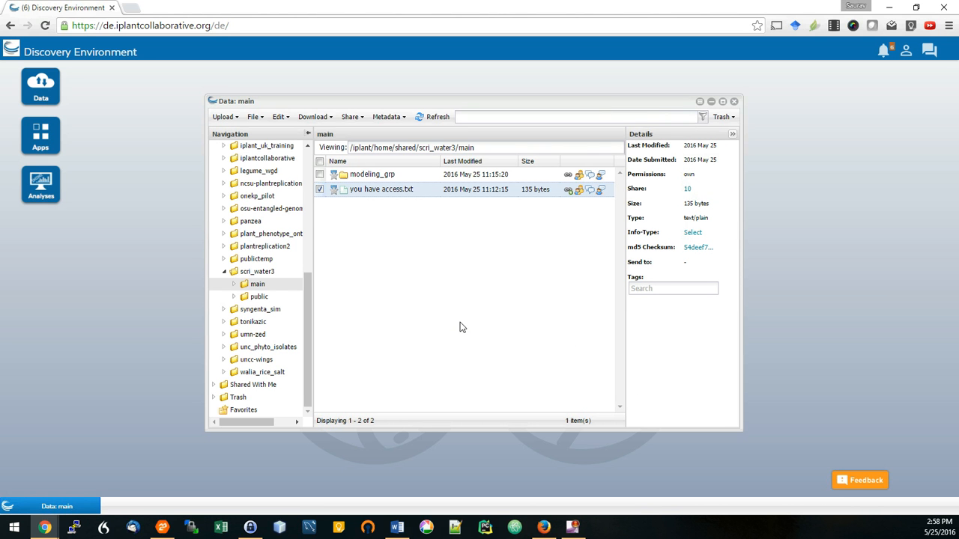